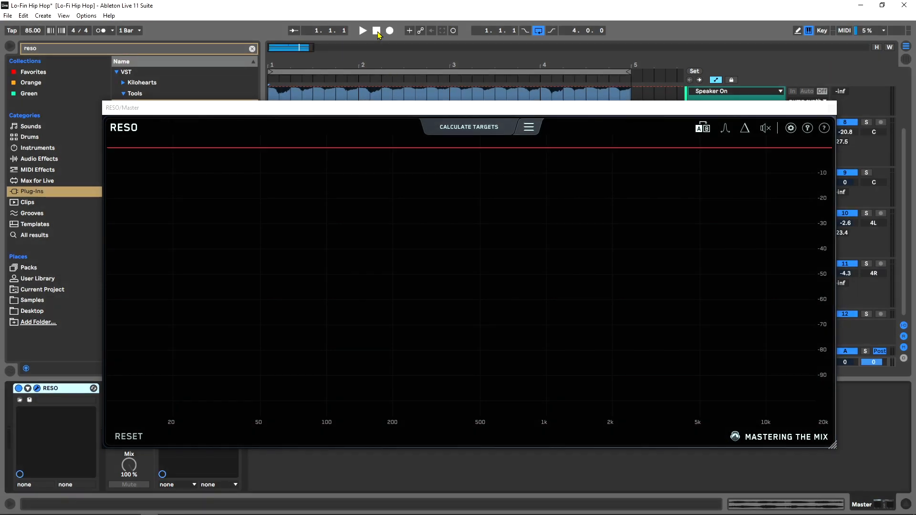
# Step: Play the loop, calculate the resonance targets on the master in RESO and engage them
pyautogui.click(362, 30)
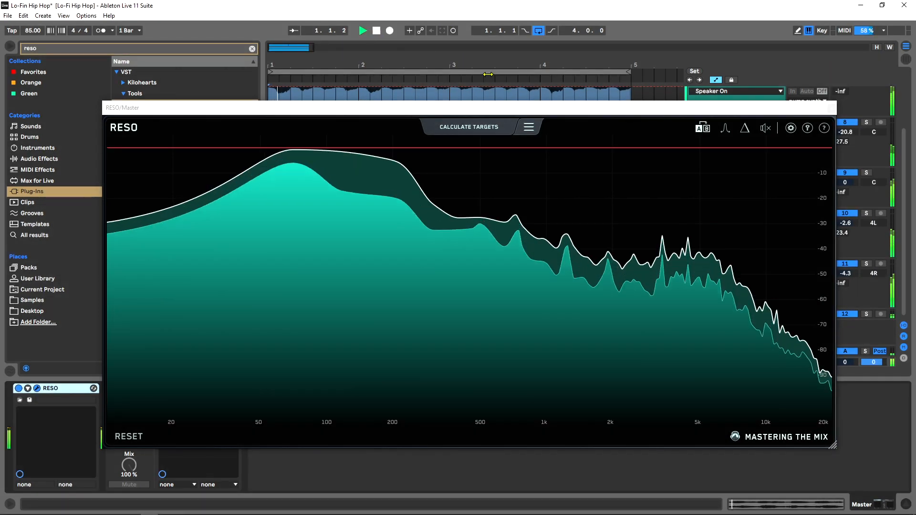
pyautogui.click(483, 128)
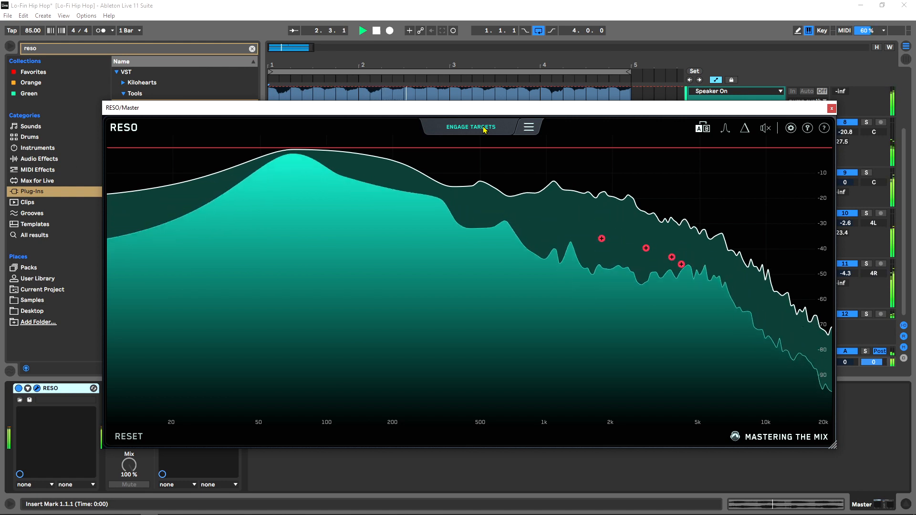
pyautogui.click(483, 127)
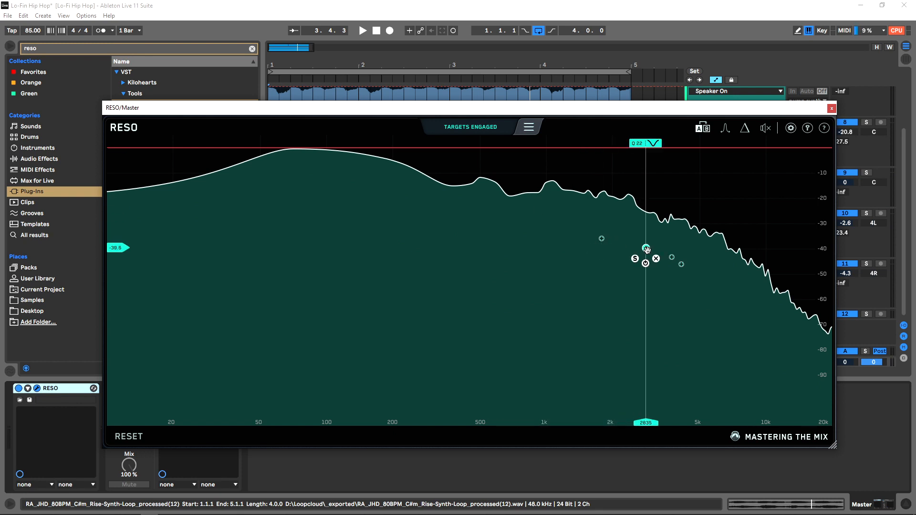
# Step: Raise the Q of the 1781 Hz target to 39
pyautogui.moveTo(672, 257)
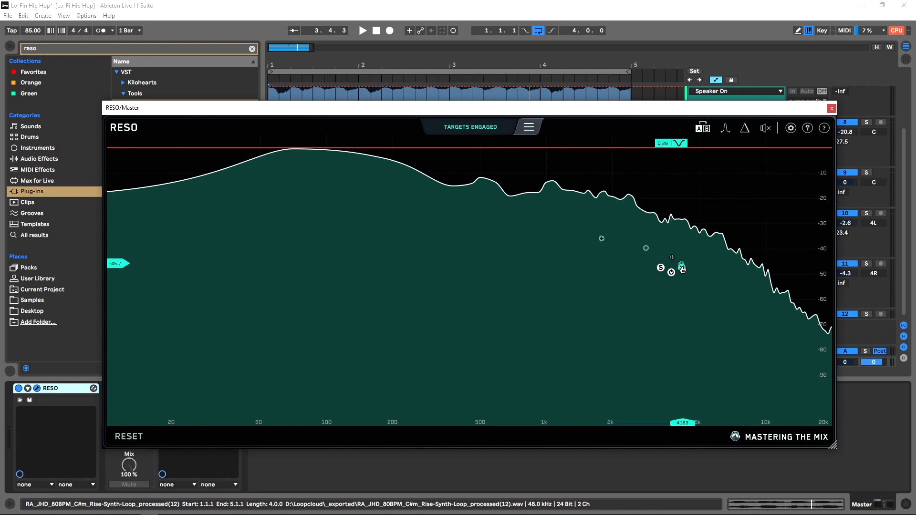
pyautogui.moveTo(601, 241)
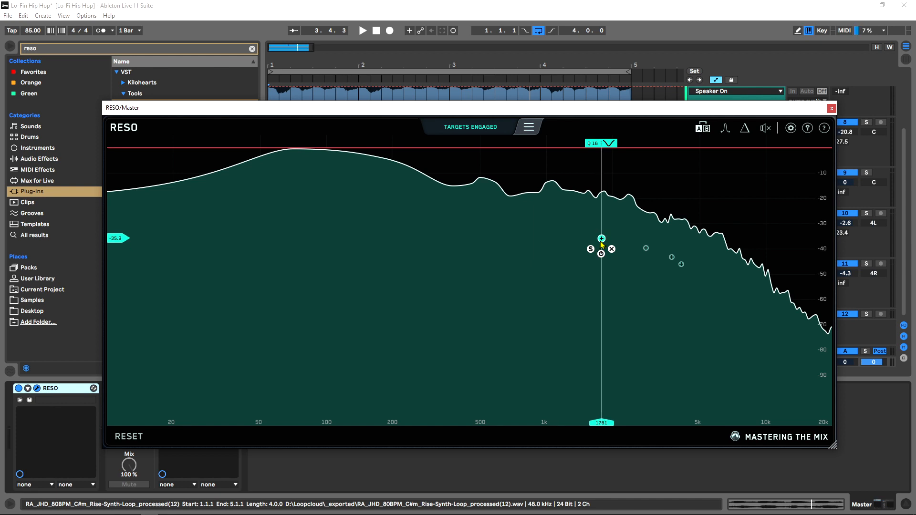
pyautogui.scroll(3, 602, 244)
# Step: Audition the 1781 Hz target during playback, first soloed and unsoloed, then bypassed
pyautogui.click(591, 249)
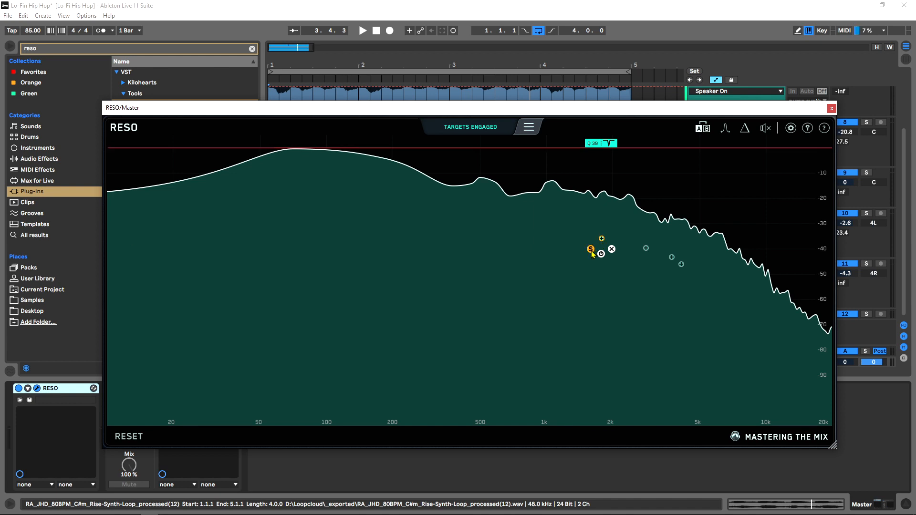
pyautogui.press('space')
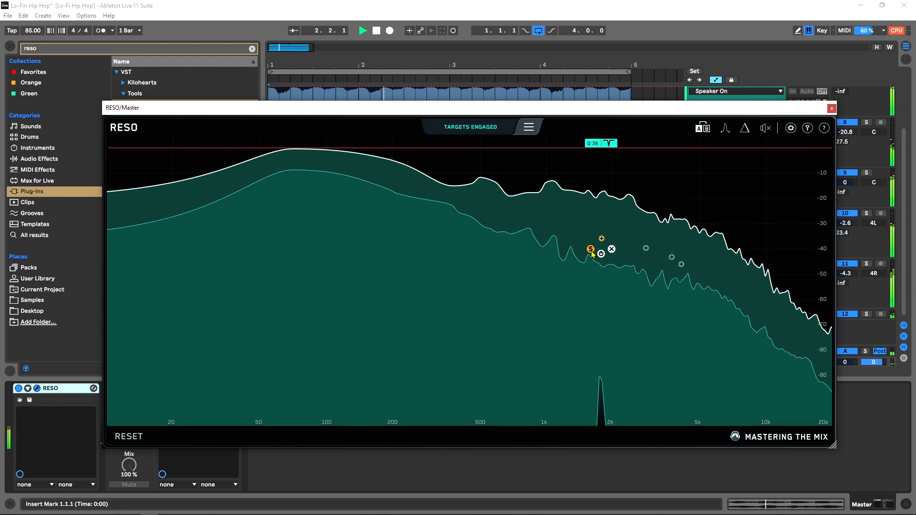
pyautogui.click(590, 249)
pyautogui.press('space')
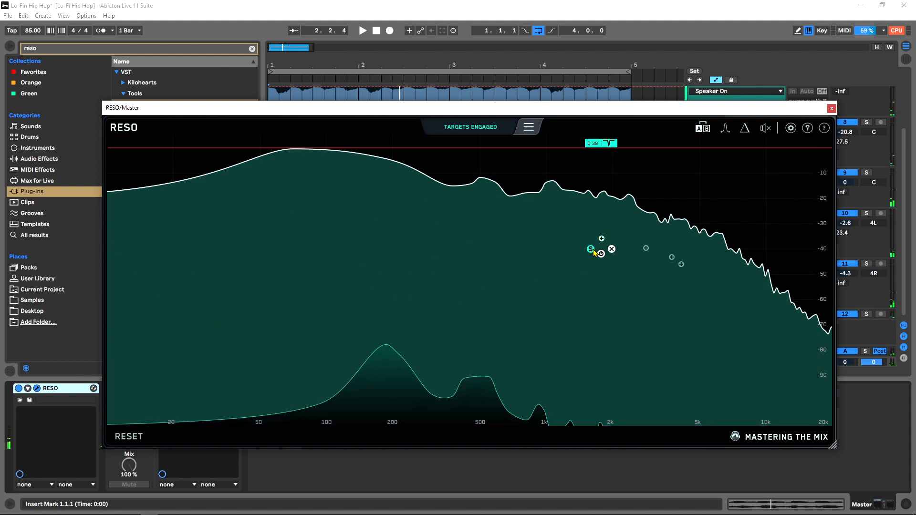
pyautogui.press('space')
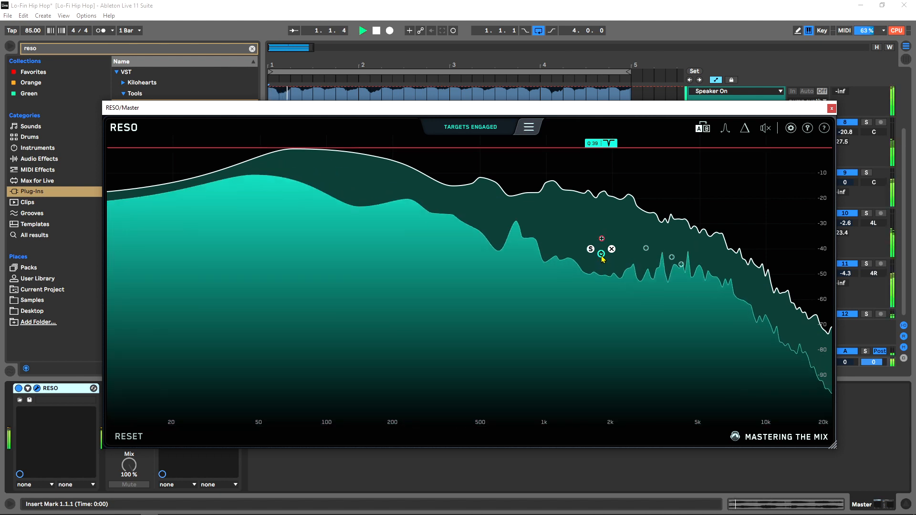
pyautogui.click(601, 256)
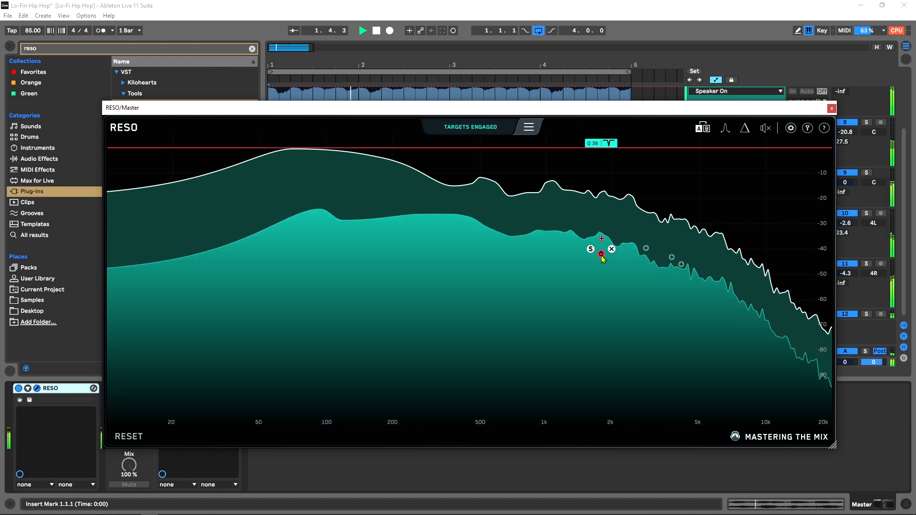
pyautogui.press('space')
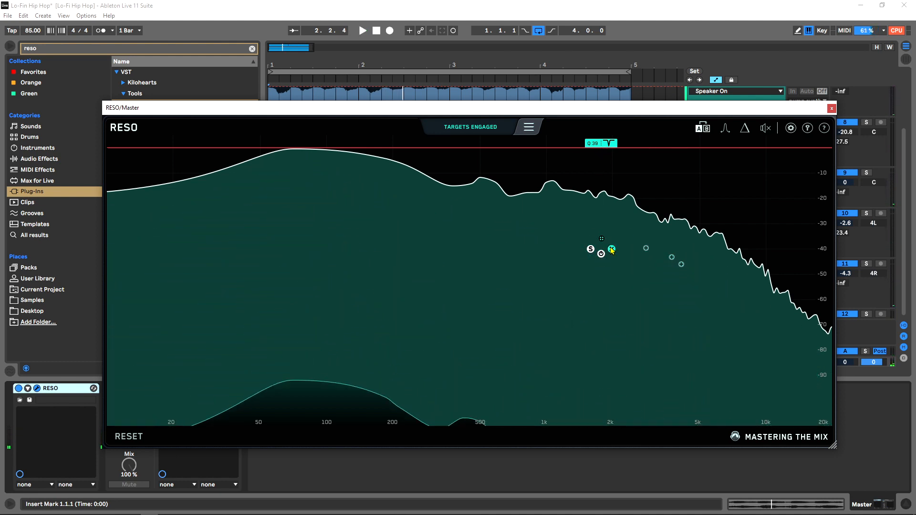
# Step: Sweep the focus band across the upper spectrum to about 7.5 kHz during playback to listen for resonances
pyautogui.click(493, 258)
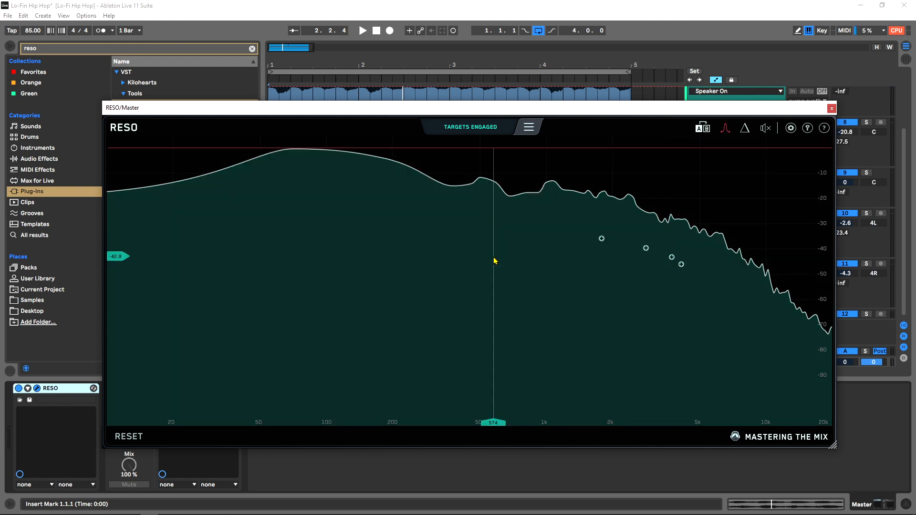
pyautogui.moveTo(534, 263); pyautogui.dragTo(740, 272)
pyautogui.press('space')
pyautogui.press('space')
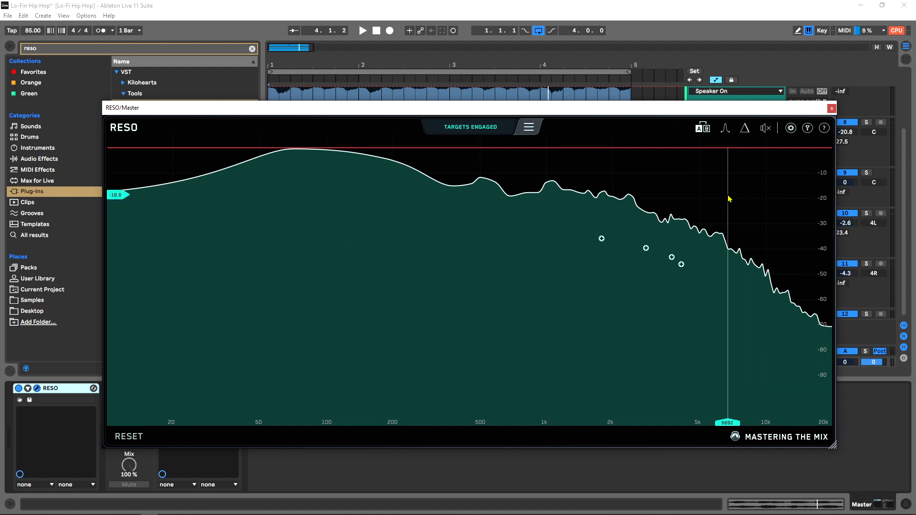
# Step: Add a new target at about 7.5 kHz using the focus band and lower its threshold to about -58 dB
pyautogui.click(725, 129)
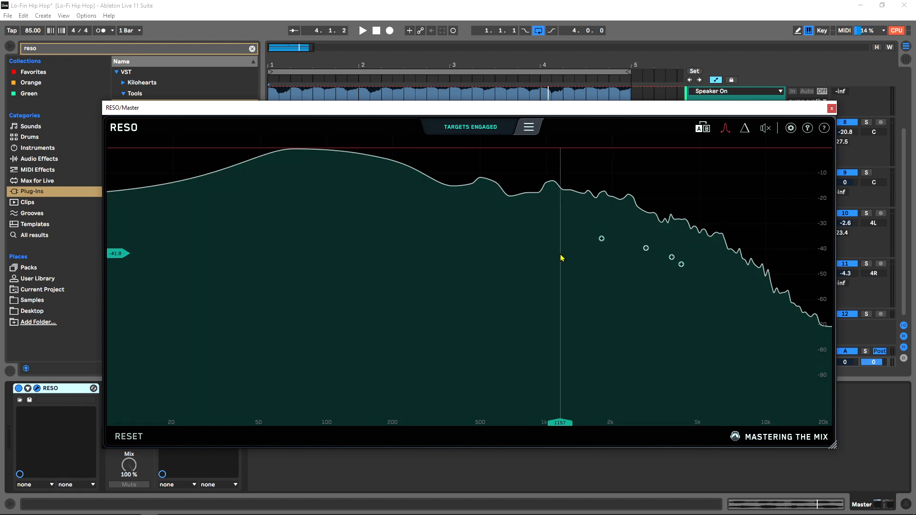
pyautogui.click(736, 264)
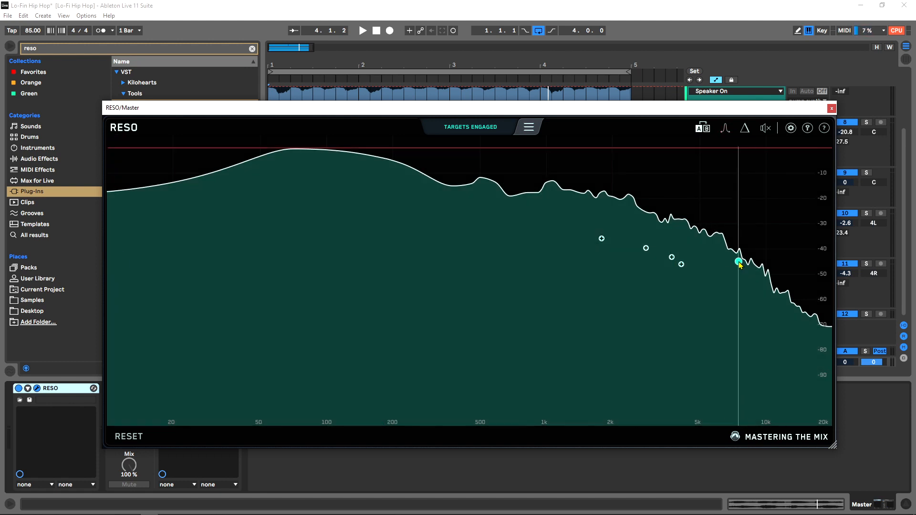
pyautogui.click(738, 264)
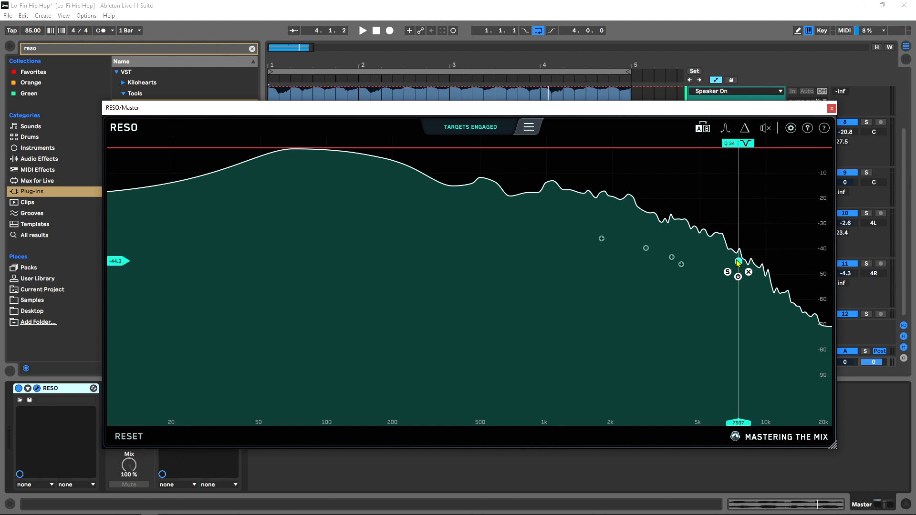
pyautogui.moveTo(740, 265)
pyautogui.mouseDown()
pyautogui.moveTo(701, 249)
pyautogui.moveTo(765, 217)
pyautogui.moveTo(751, 321)
pyautogui.moveTo(655, 241)
pyautogui.moveTo(763, 262)
pyautogui.moveTo(741, 276)
pyautogui.mouseUp()
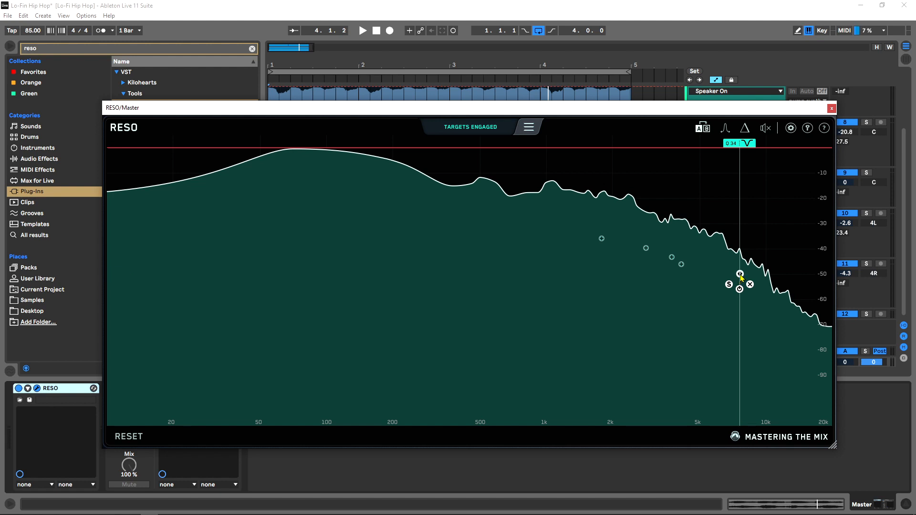
pyautogui.moveTo(741, 277)
pyautogui.mouseDown()
pyautogui.moveTo(552, 277)
pyautogui.moveTo(759, 285)
pyautogui.moveTo(509, 250)
pyautogui.moveTo(670, 280)
pyautogui.moveTo(757, 272)
pyautogui.moveTo(610, 353)
pyautogui.moveTo(740, 289)
pyautogui.mouseUp()
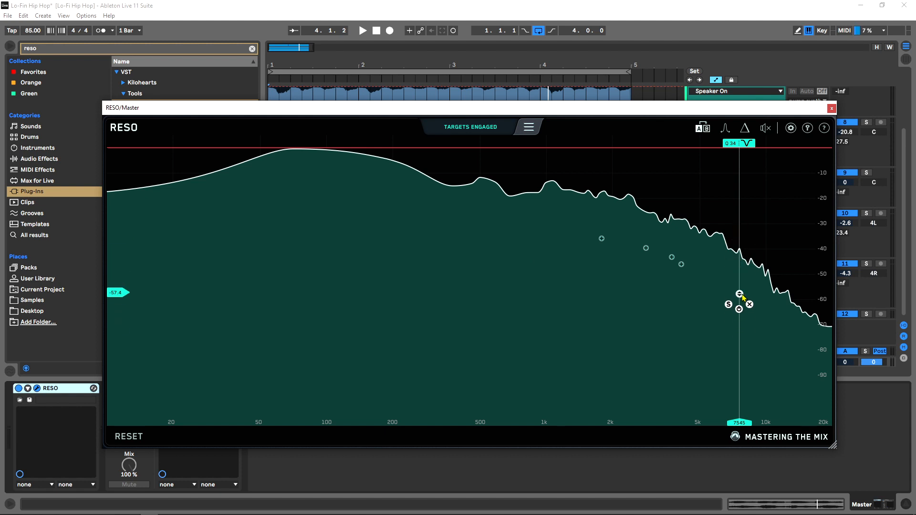
pyautogui.moveTo(713, 260); pyautogui.dragTo(745, 305)
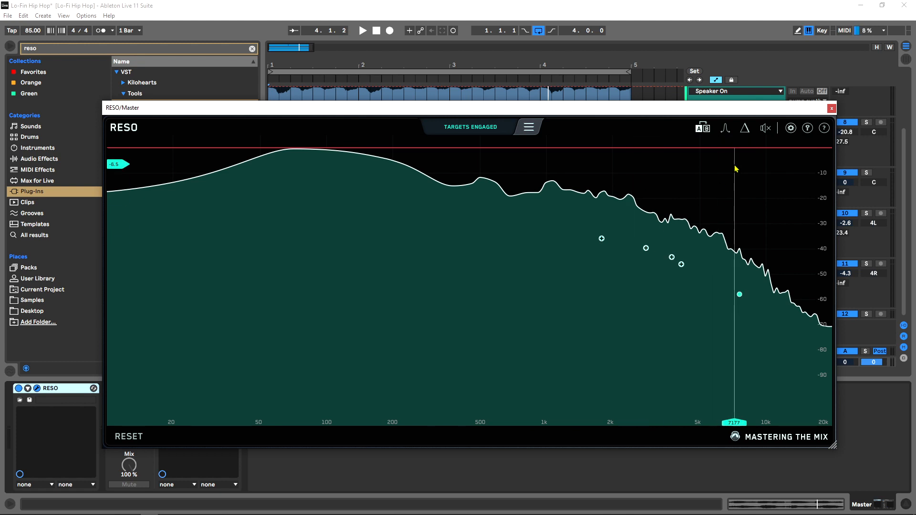
# Step: Listen to only the removed signal in delta mode during playback, and switch delta mode off again
pyautogui.click(744, 129)
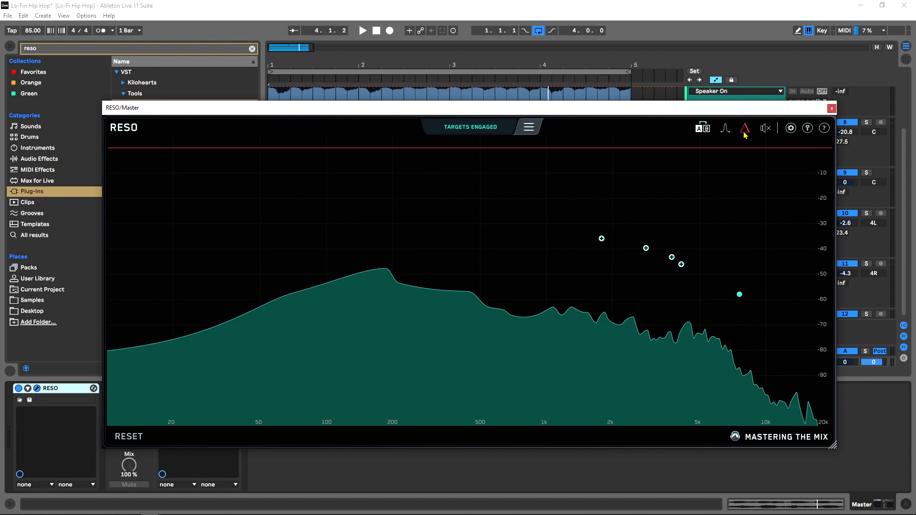
pyautogui.press('space')
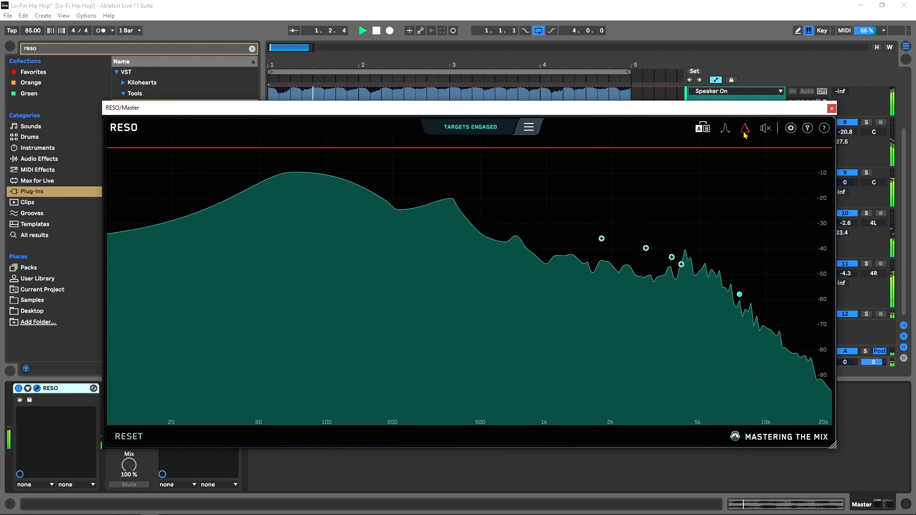
pyautogui.press('space')
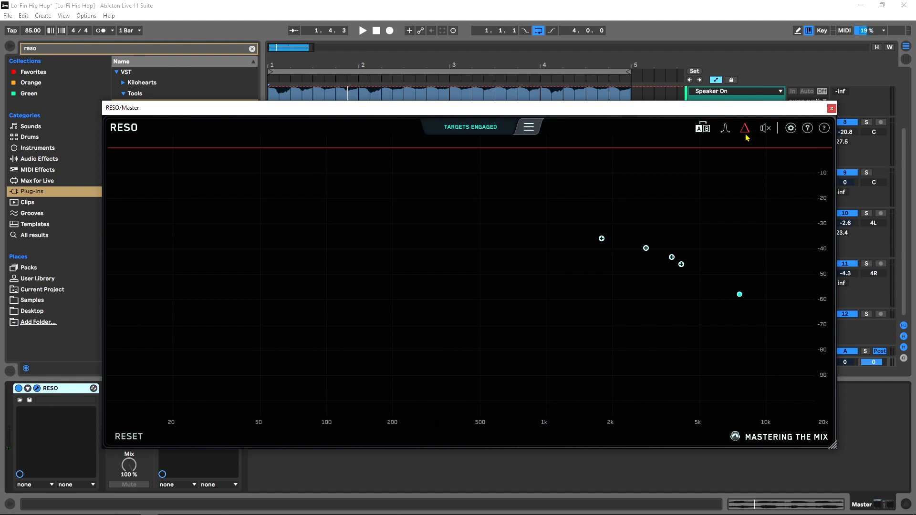
pyautogui.click(602, 238)
pyautogui.click(745, 130)
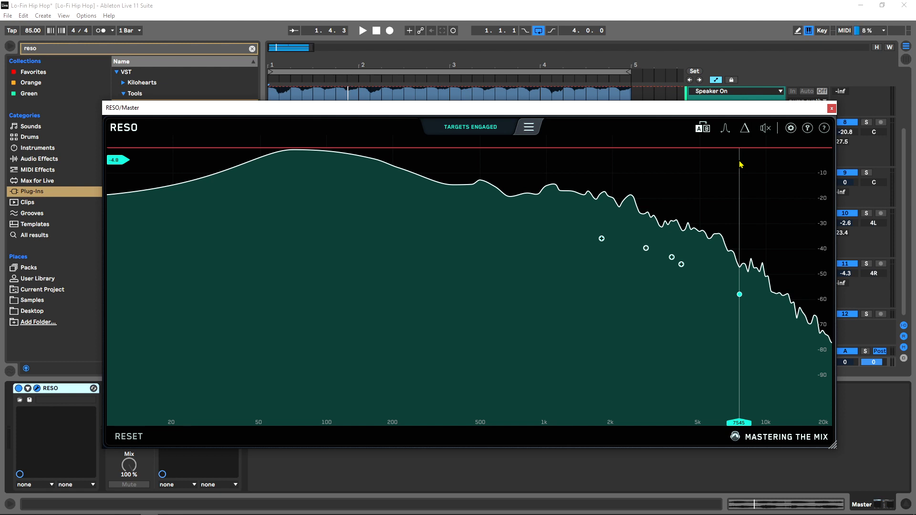
# Step: Lower the thresholds of the four calculated targets to about -80 dB and delete the added 7545 Hz target
pyautogui.moveTo(601, 243)
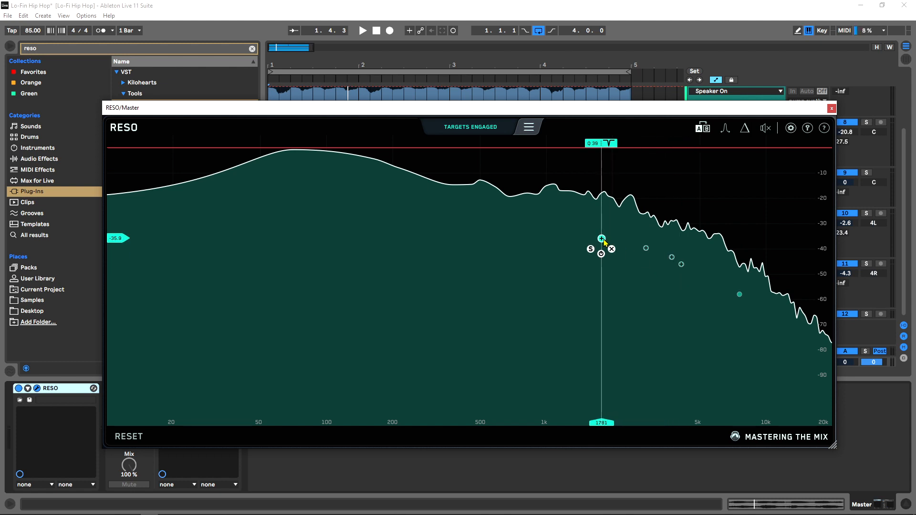
pyautogui.moveTo(647, 249)
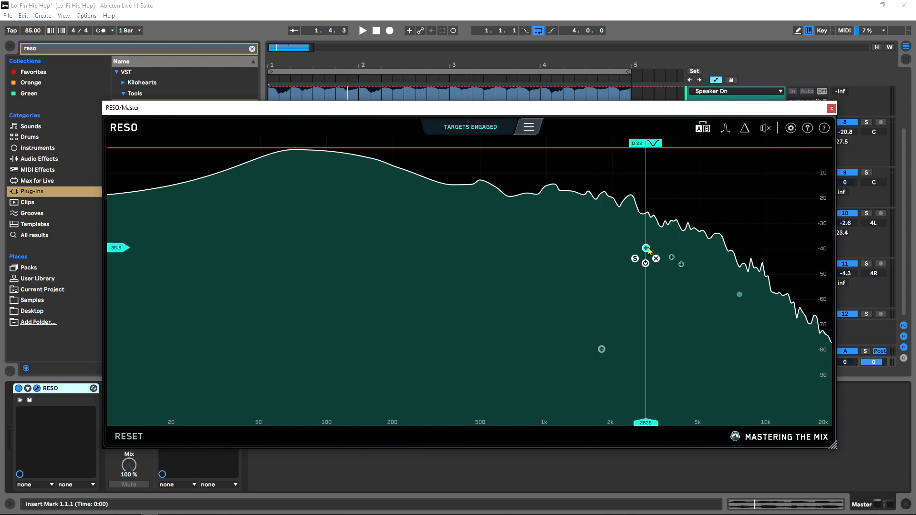
pyautogui.moveTo(671, 258)
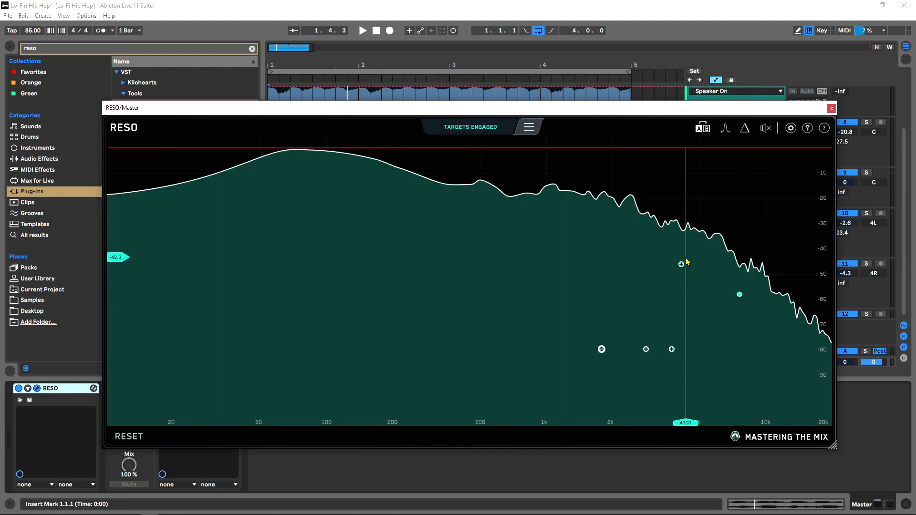
pyautogui.moveTo(681, 265); pyautogui.dragTo(682, 347)
pyautogui.moveTo(739, 316)
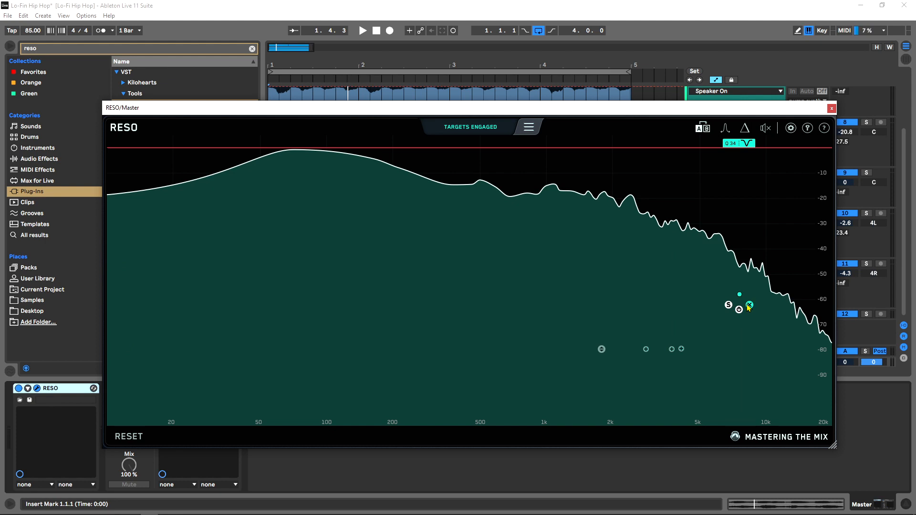
pyautogui.click(749, 306)
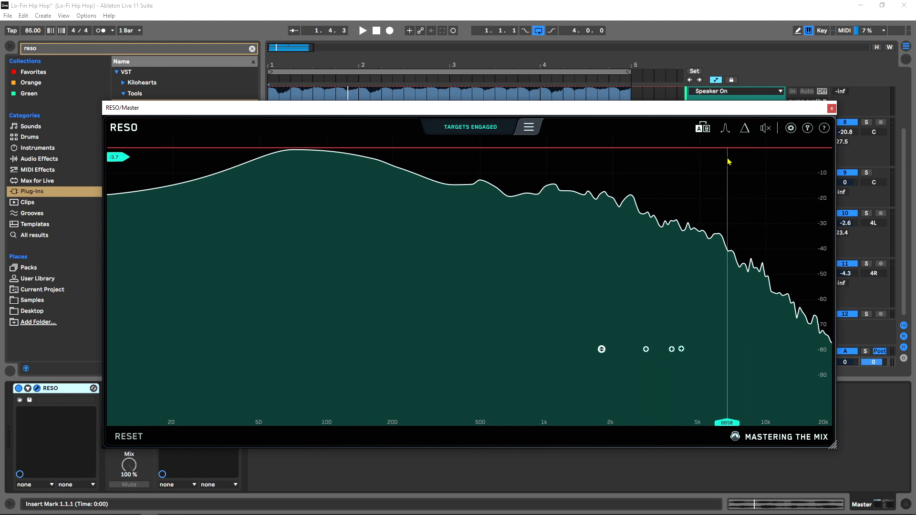
# Step: Compare the processed and bypassed mix by toggling RESO's bypass twice during playback, and stop playback
pyautogui.press('space')
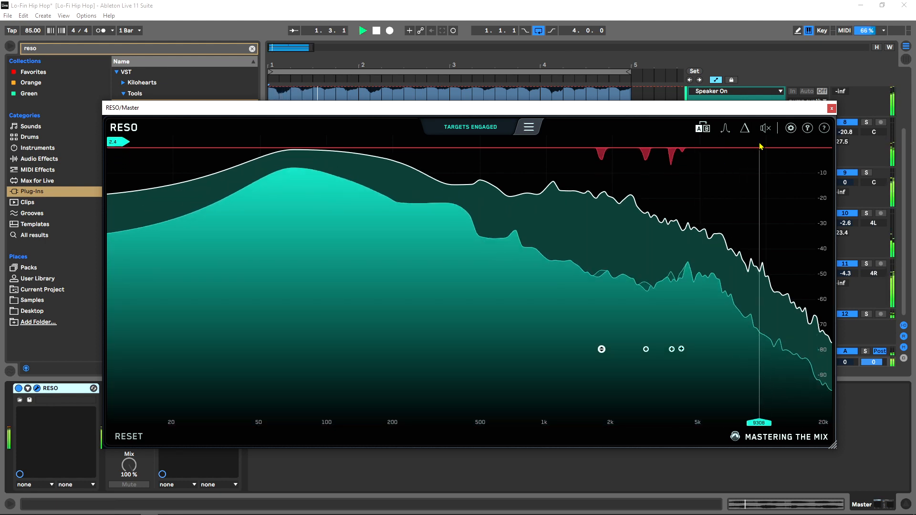
pyautogui.click(766, 129)
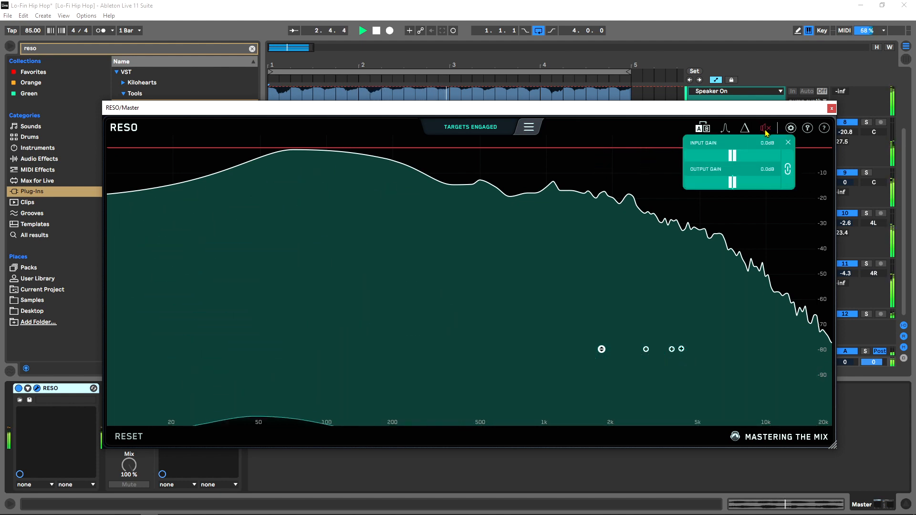
pyautogui.click(765, 130)
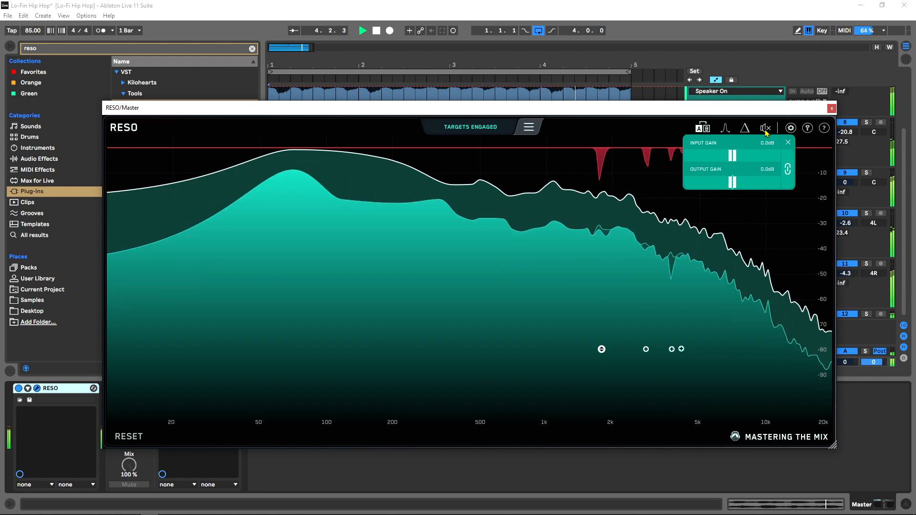
pyautogui.click(766, 129)
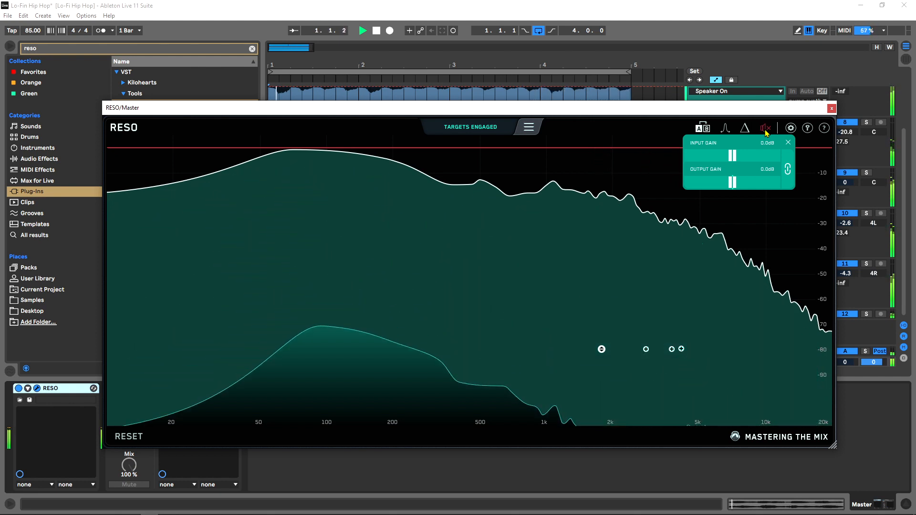
pyautogui.click(766, 129)
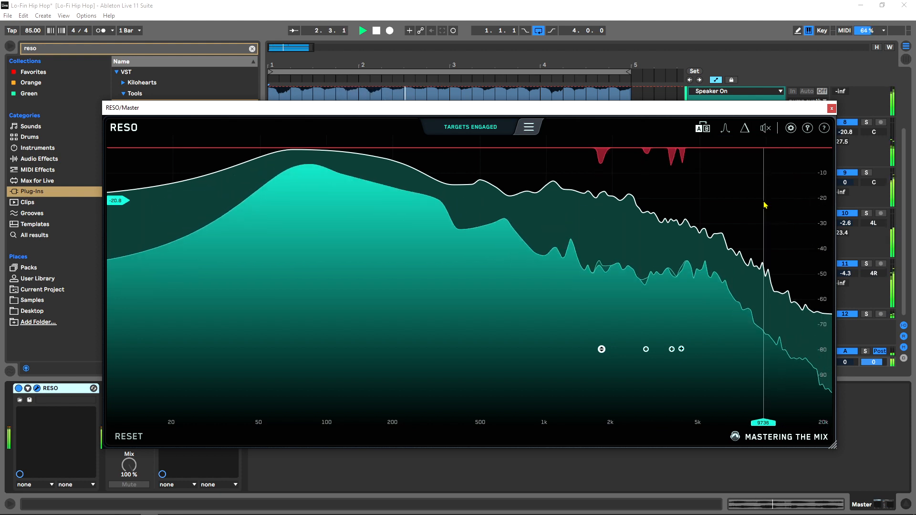
pyautogui.press('space')
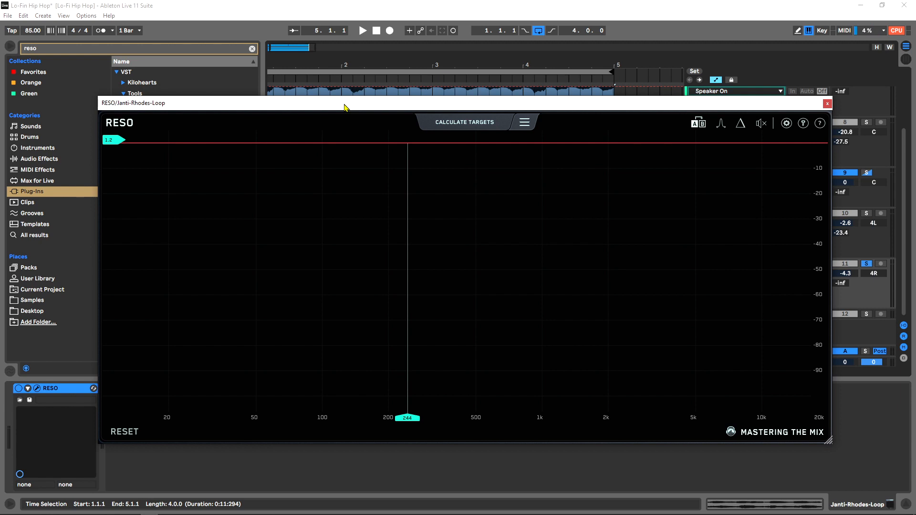
# Step: Play the Janti-Rhodes-Loop track, calculate RESO's resonance targets from it, and engage them
pyautogui.press('space')
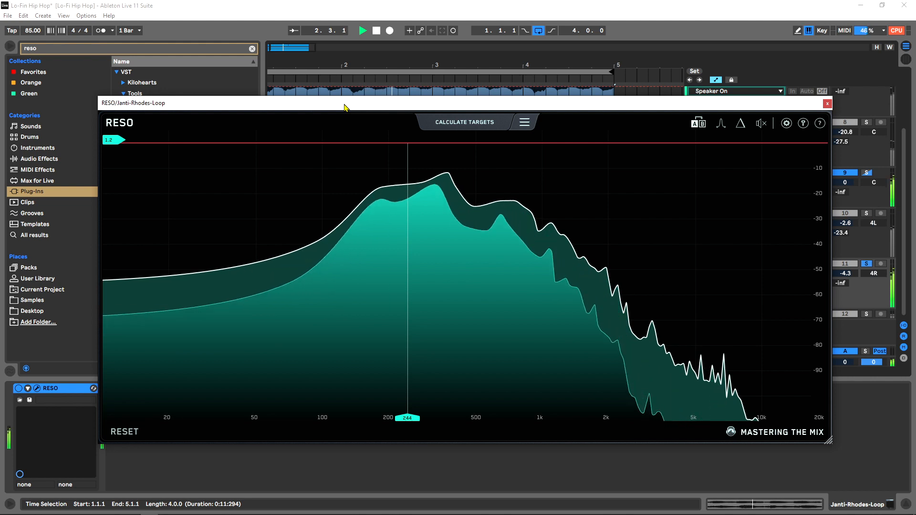
pyautogui.click(482, 128)
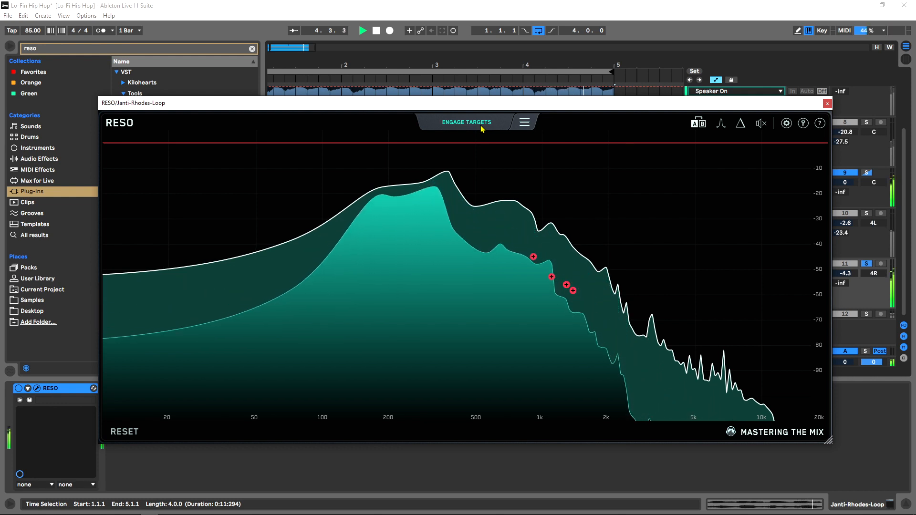
pyautogui.click(482, 127)
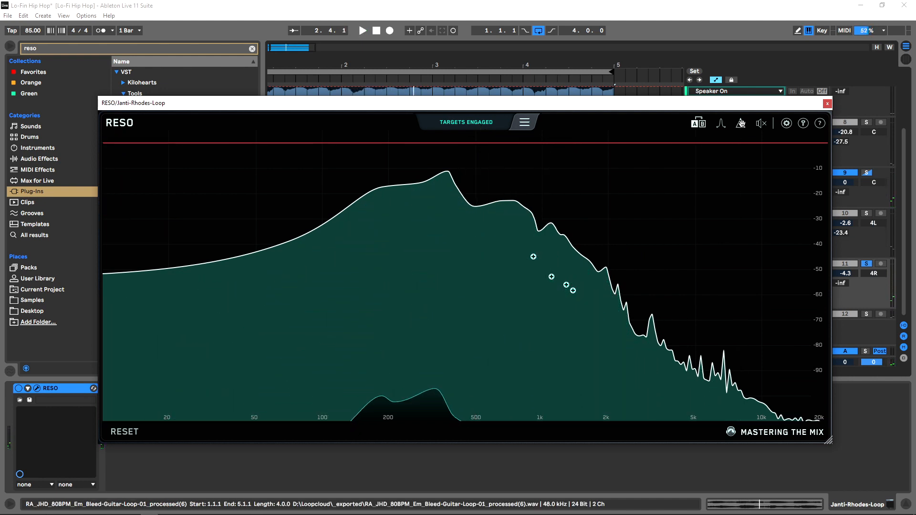
# Step: Switch on delta mode and play the track to hear only the signal RESO removes, then stop playback
pyautogui.click(743, 122)
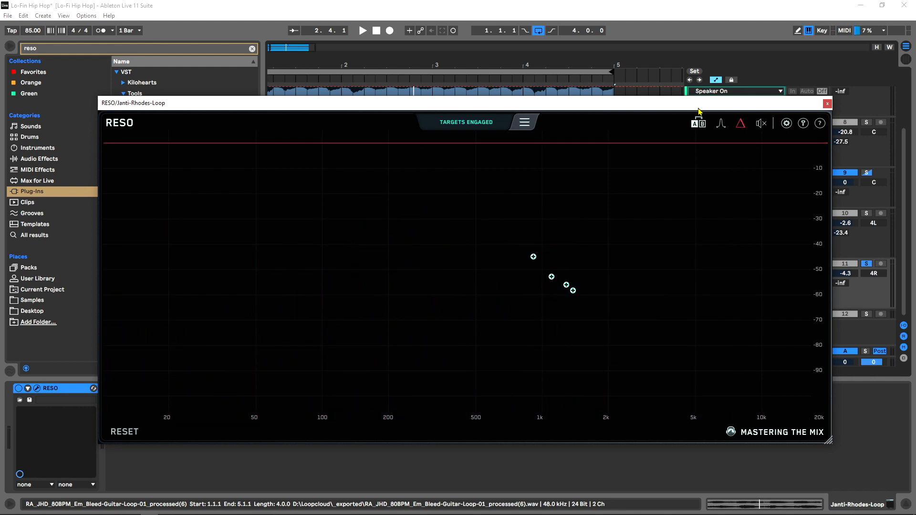
pyautogui.press('space')
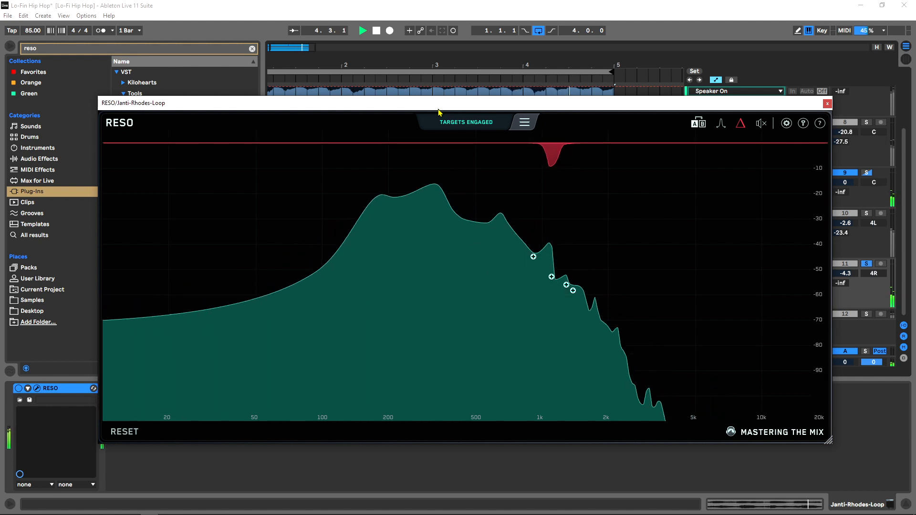
pyautogui.press('space')
# Step: Shorten the arrangement loop to start at 2.2.1 with a length of 0.2.2, and play it briefly with RESO in delta mode
pyautogui.moveTo(439, 109); pyautogui.dragTo(392, 325)
pyautogui.moveTo(304, 62); pyautogui.dragTo(303, 44)
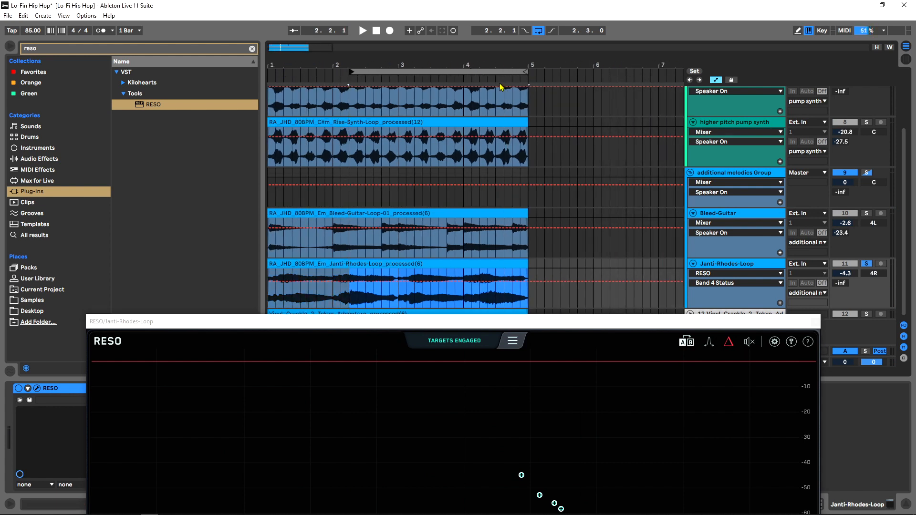
pyautogui.moveTo(525, 73); pyautogui.dragTo(386, 71)
pyautogui.press('space')
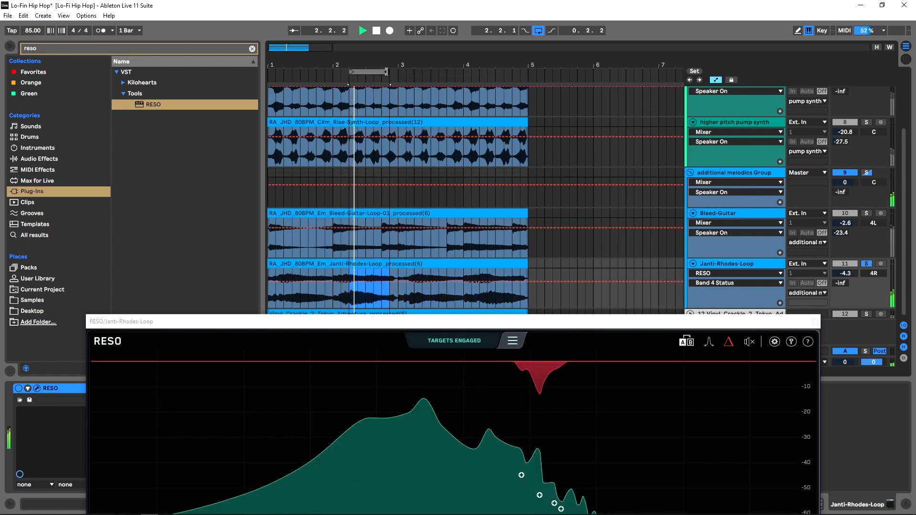
pyautogui.moveTo(556, 322); pyautogui.dragTo(551, 91)
pyautogui.press('space')
# Step: Lower the thresholds of all four engaged targets, between about 900 Hz and 1.4 kHz, to about -80 dB
pyautogui.click(535, 265)
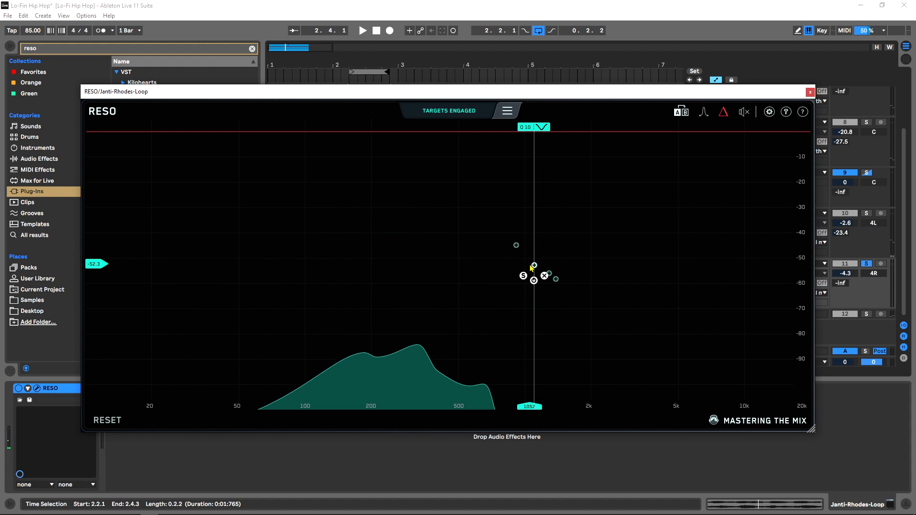
pyautogui.click(516, 245)
pyautogui.moveTo(516, 246); pyautogui.dragTo(516, 329)
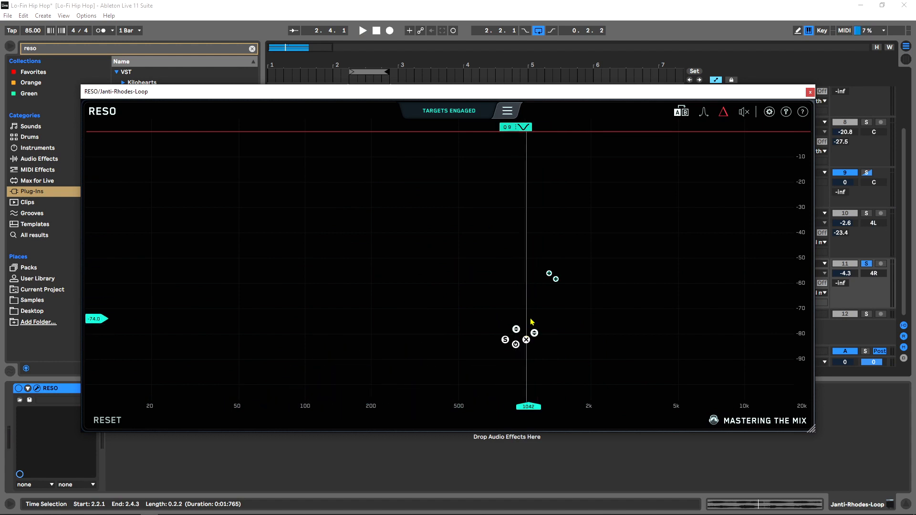
pyautogui.click(549, 273)
pyautogui.click(556, 280)
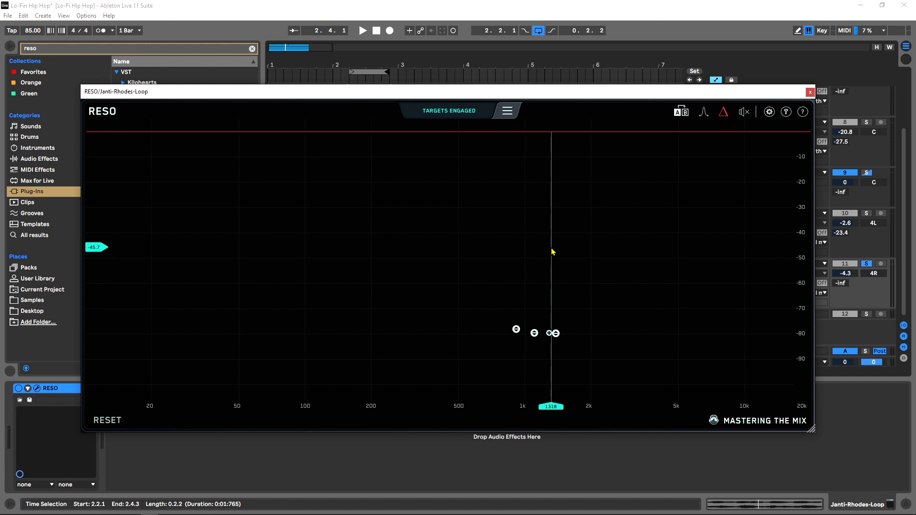
# Step: Leave delta mode and compare the heavily processed and bypassed Rhodes loop by toggling RESO's bypass during playback, then stop
pyautogui.press('space')
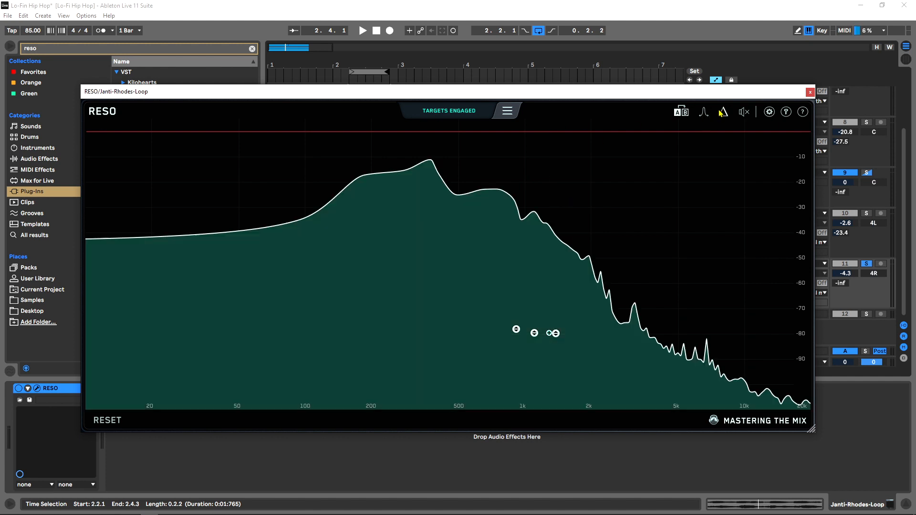
pyautogui.click(743, 115)
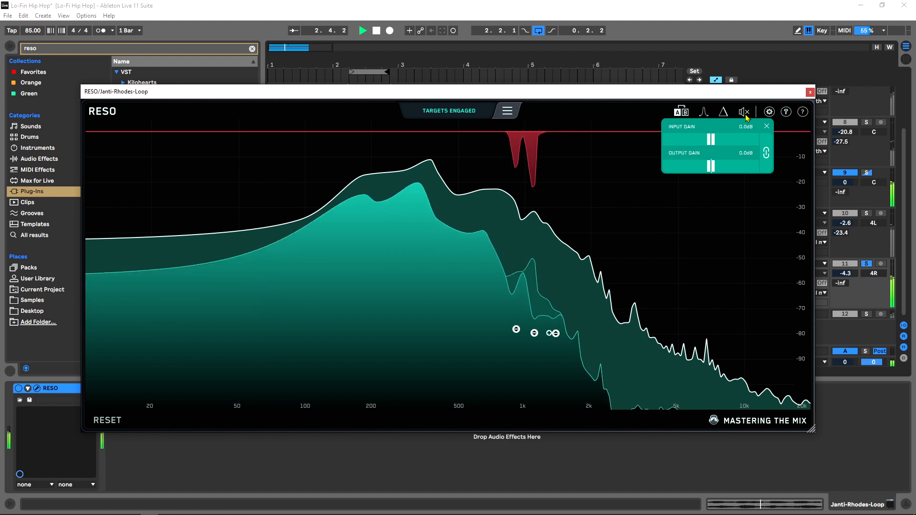
pyautogui.click(745, 113)
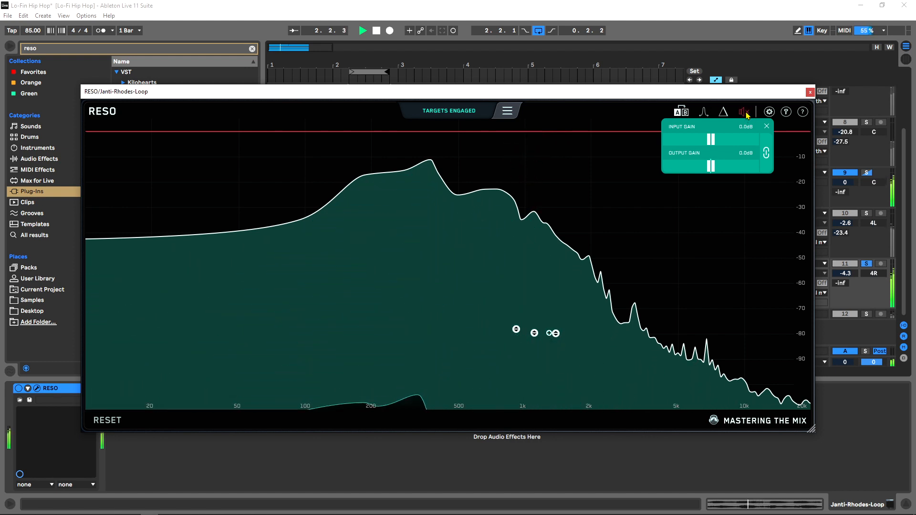
pyautogui.click(746, 112)
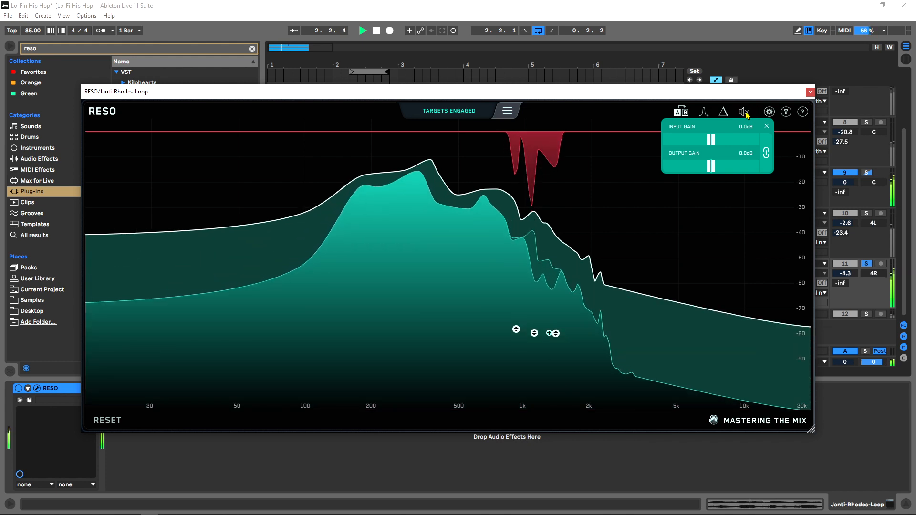
pyautogui.press('space')
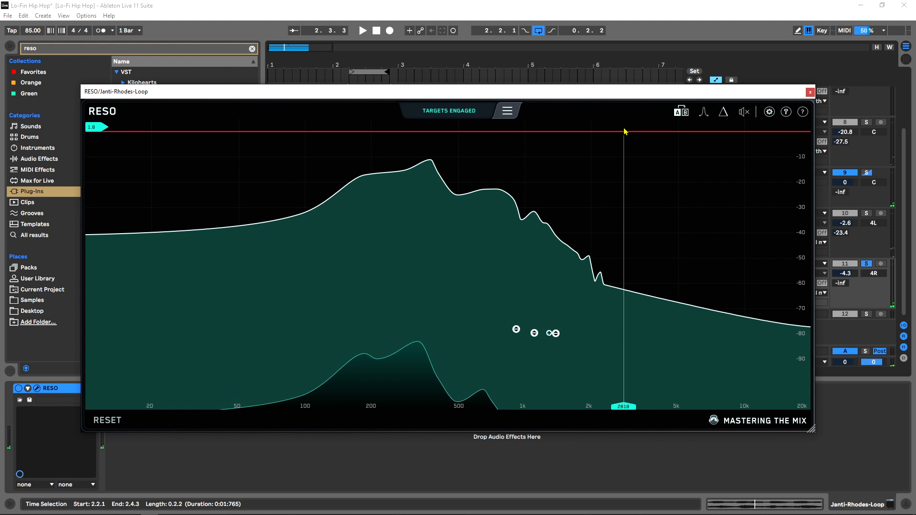
# Step: Play the short loop in delta mode to hear what the lowered thresholds remove, then stop playback
pyautogui.click(722, 112)
pyautogui.press('space')
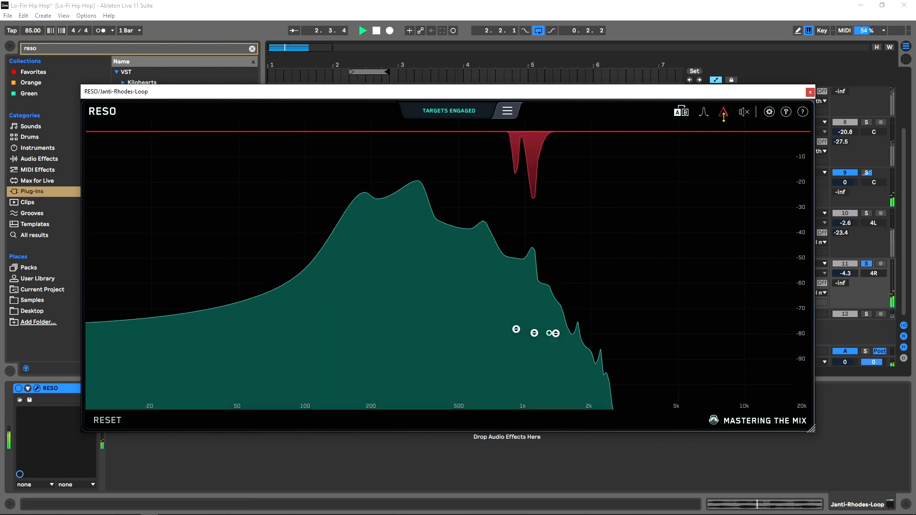
pyautogui.press('space')
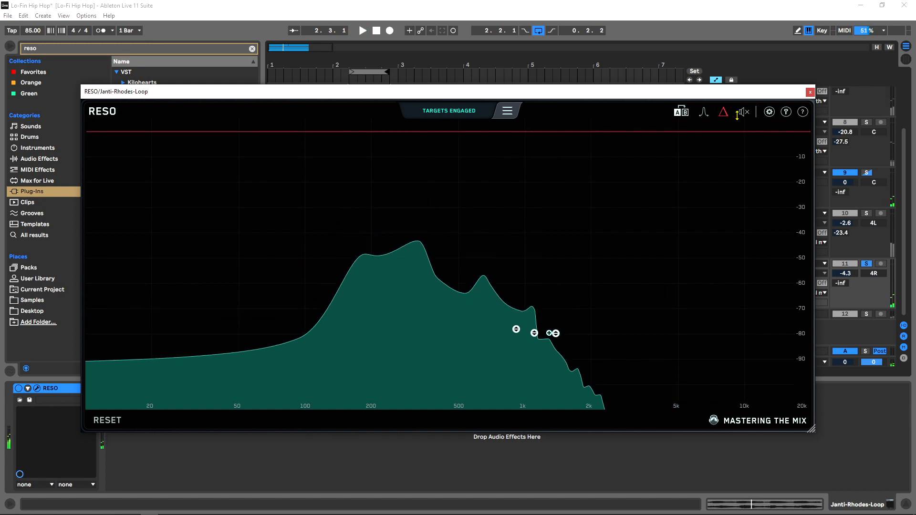
# Step: Switch delta mode off, compare the bypassed and processed sound once more during playback, and stop
pyautogui.click(743, 113)
pyautogui.click(723, 111)
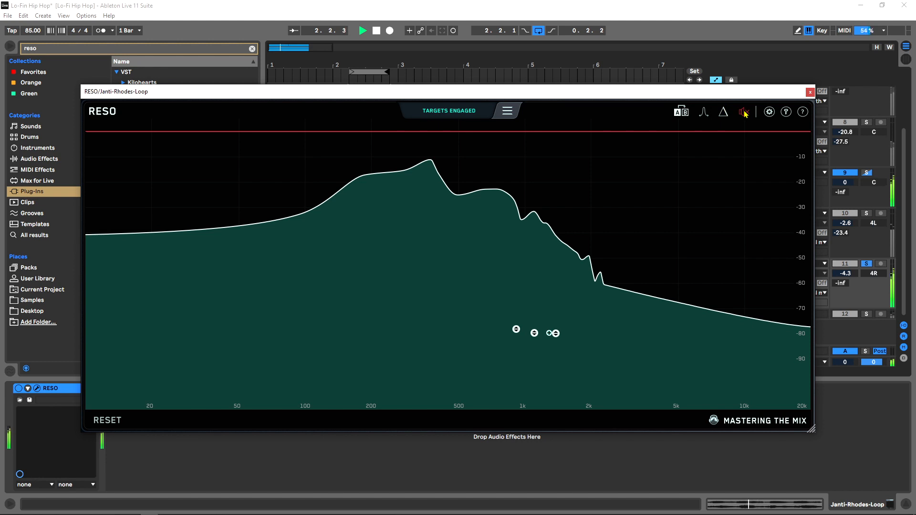
pyautogui.click(744, 113)
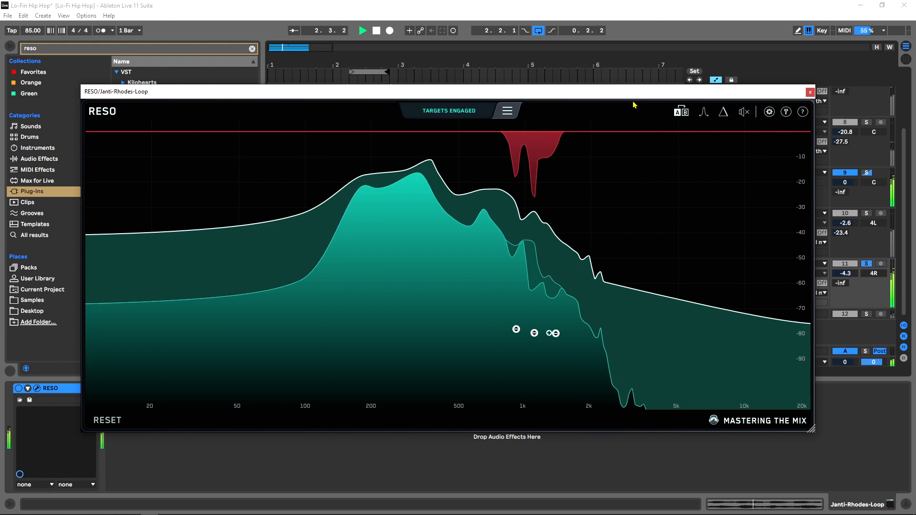
pyautogui.press('space')
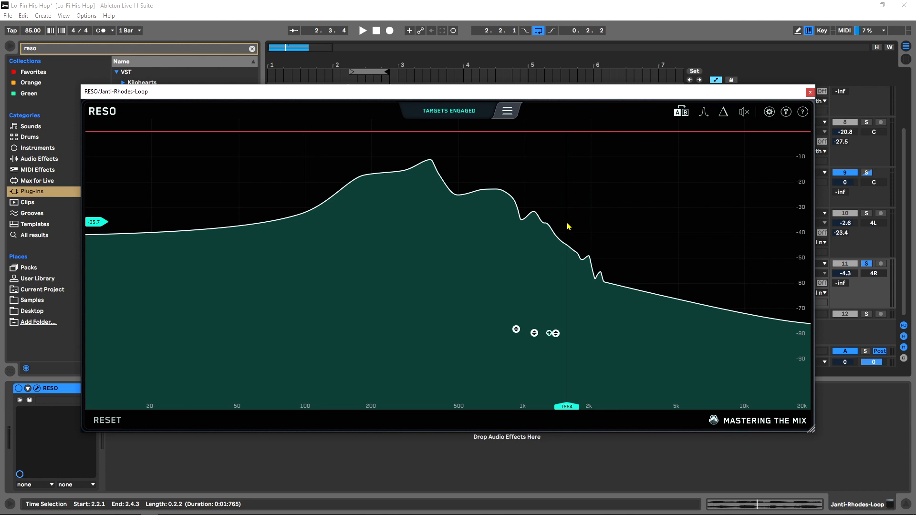
# Step: Recalculate RESO's targets, engage them, and play the short loop briefly to check the subtler reduction
pyautogui.click(507, 112)
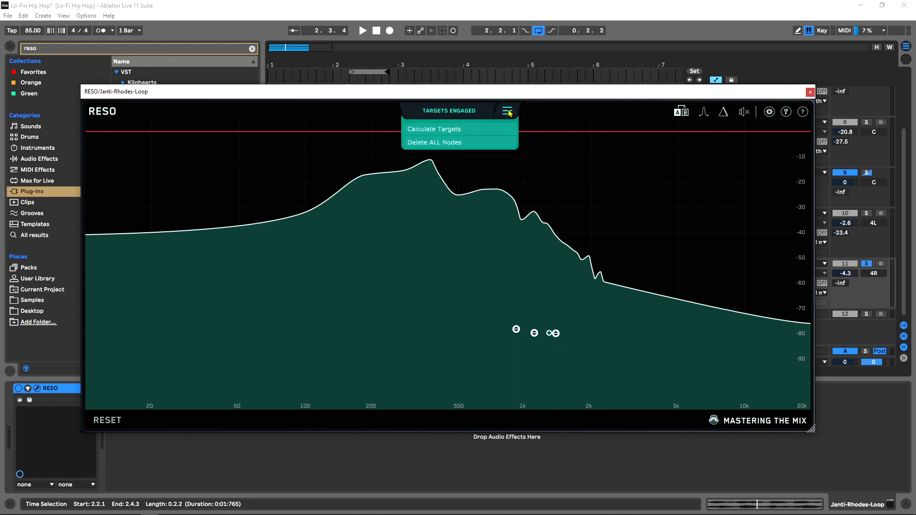
pyautogui.click(433, 129)
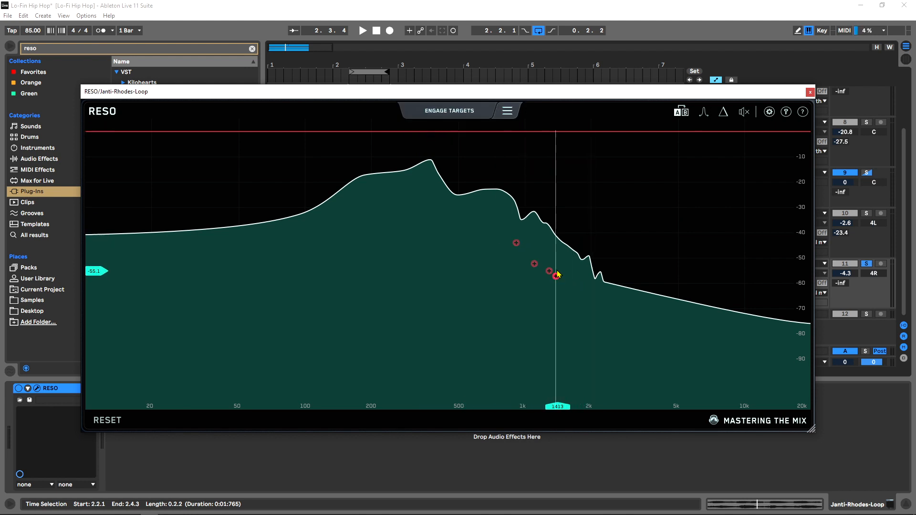
pyautogui.click(457, 113)
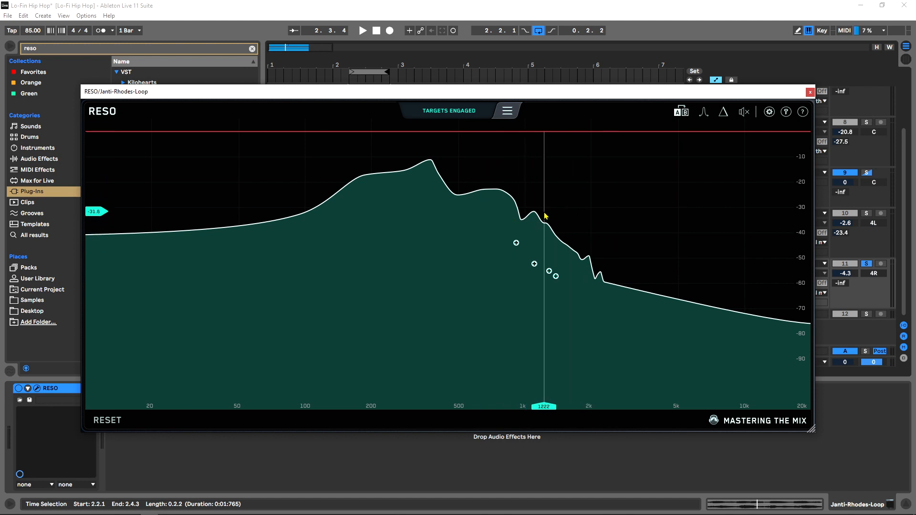
pyautogui.press('space')
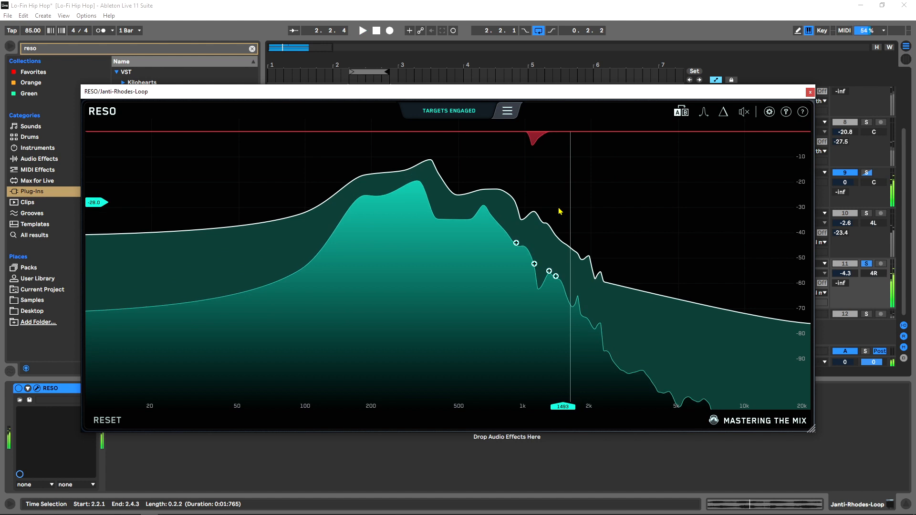
pyautogui.press('space')
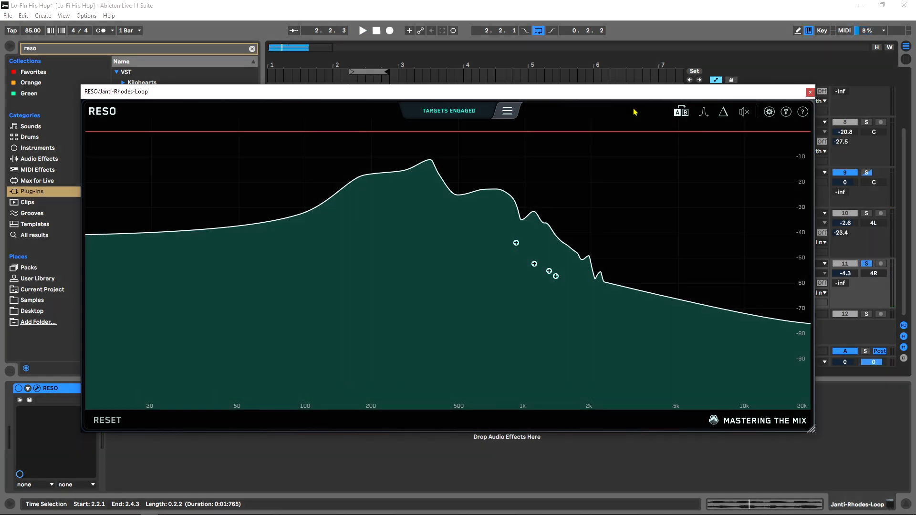